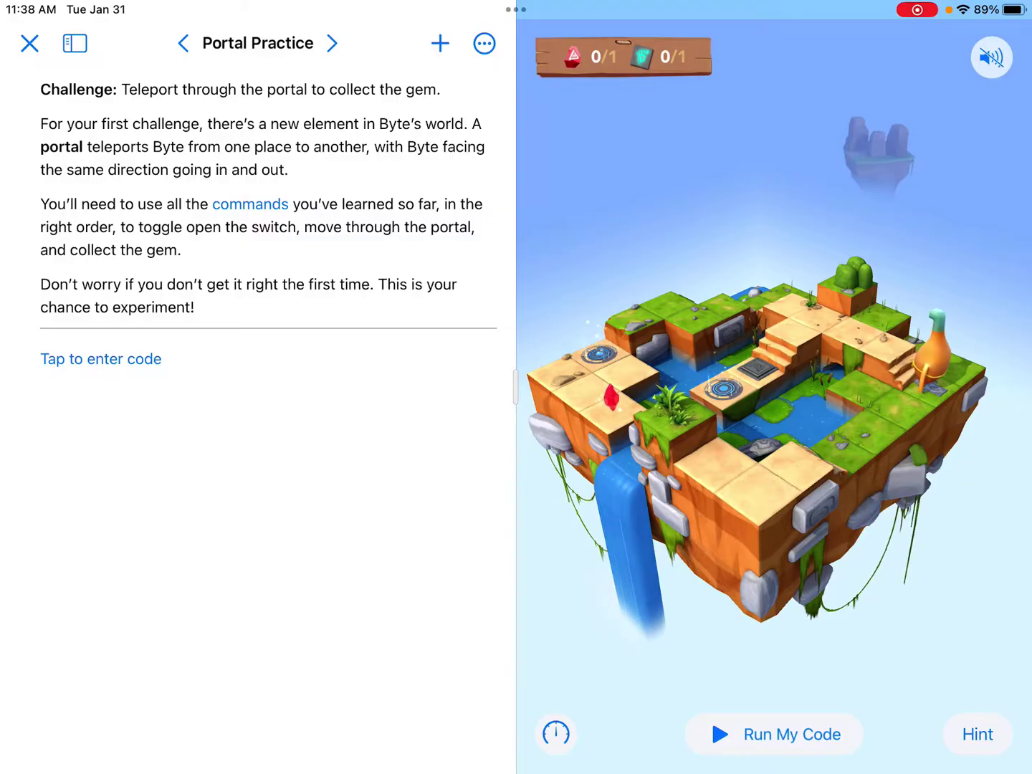
- Check the lesson list, then orbit and zoom the world to spot Byte, portals and gem
{"action": "left_click", "coordinate": [75, 43]}
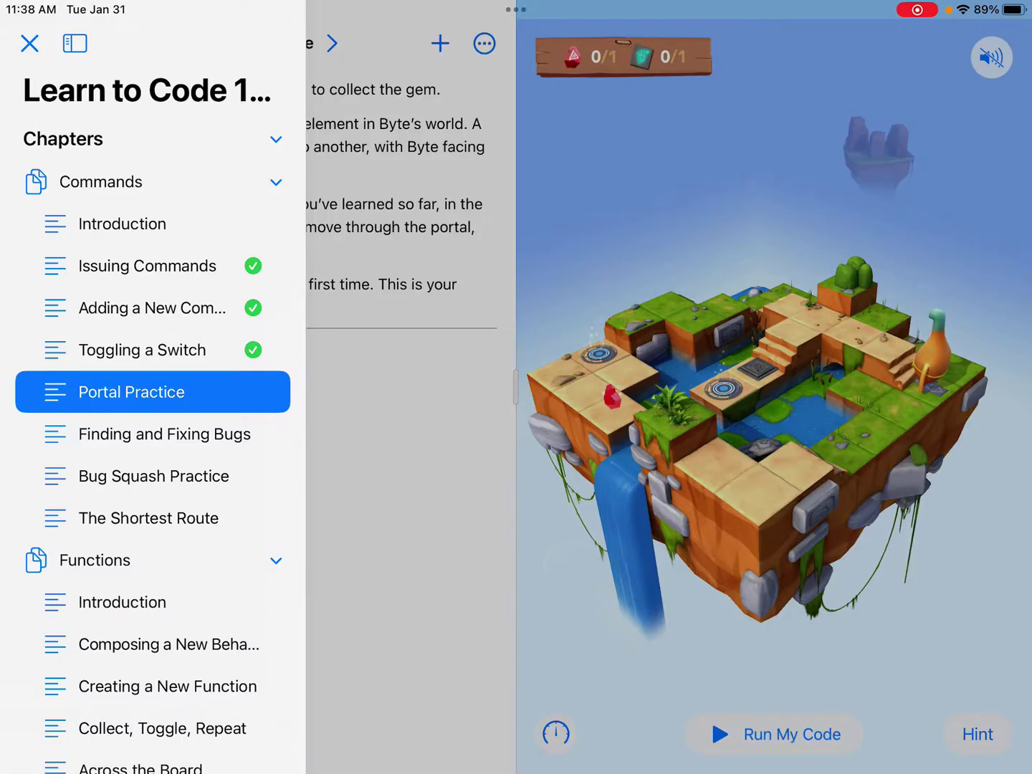
{"action": "left_click", "coordinate": [152, 392]}
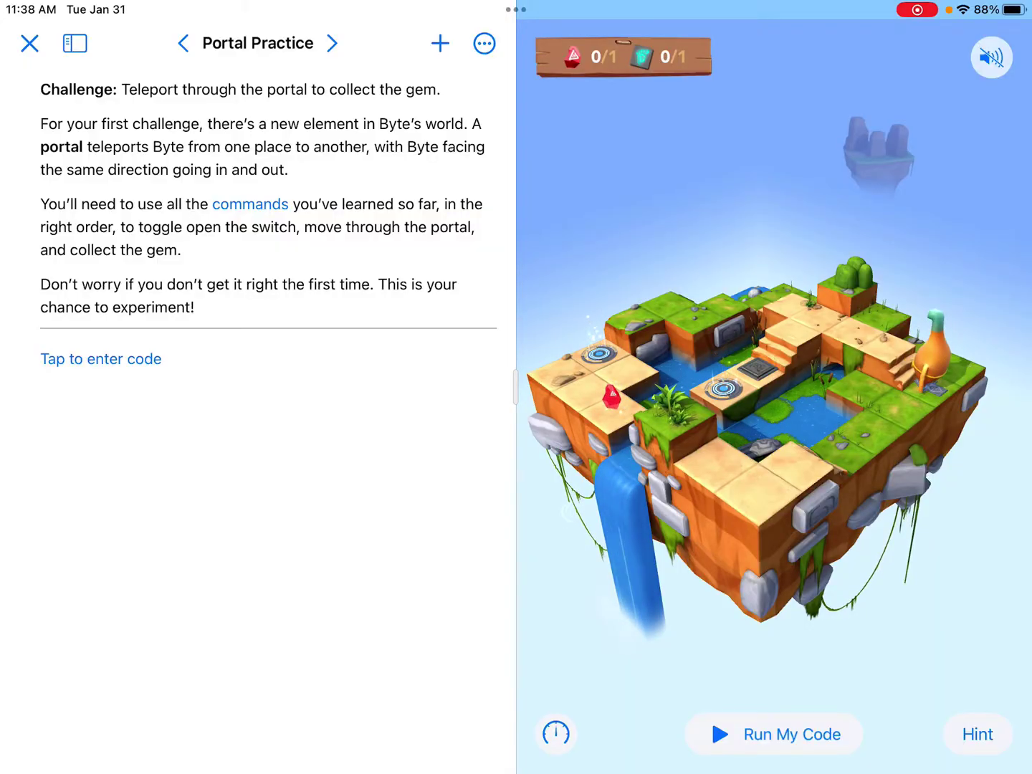
{"action": "scroll", "coordinate": [774, 388], "scroll_direction": "up", "scroll_amount": 5}
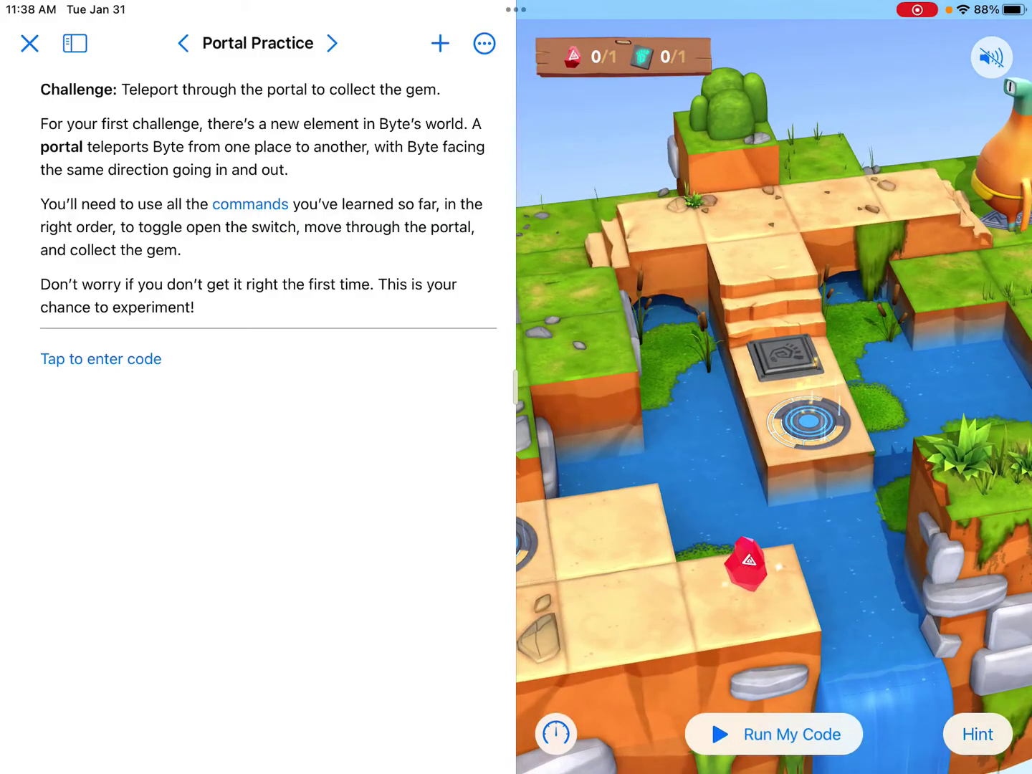
{"action": "left_click_drag", "start_coordinate": [887, 404], "coordinate": [685, 363]}
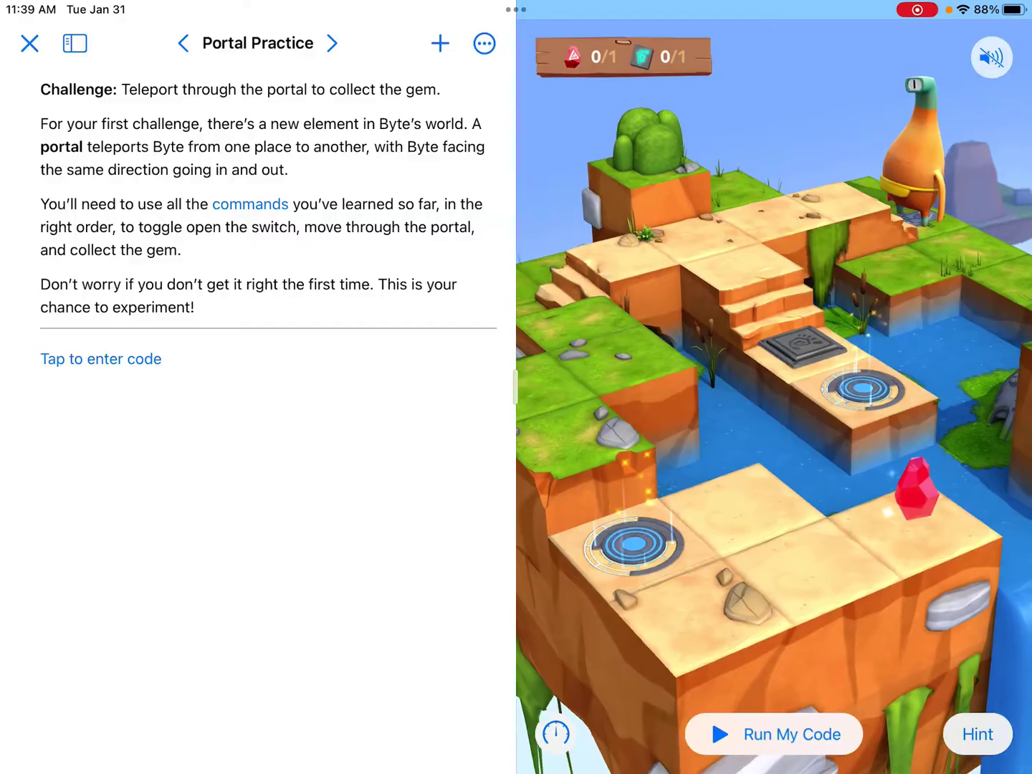
{"action": "left_click_drag", "start_coordinate": [886, 404], "coordinate": [604, 363]}
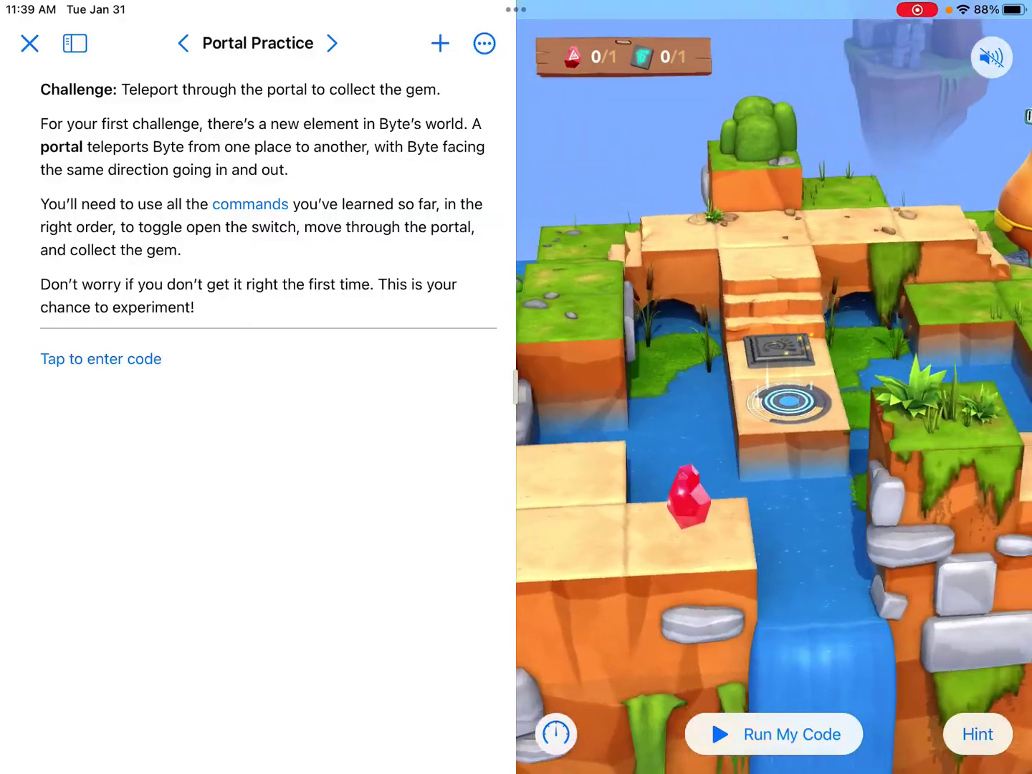
{"action": "left_click_drag", "start_coordinate": [807, 485], "coordinate": [766, 283]}
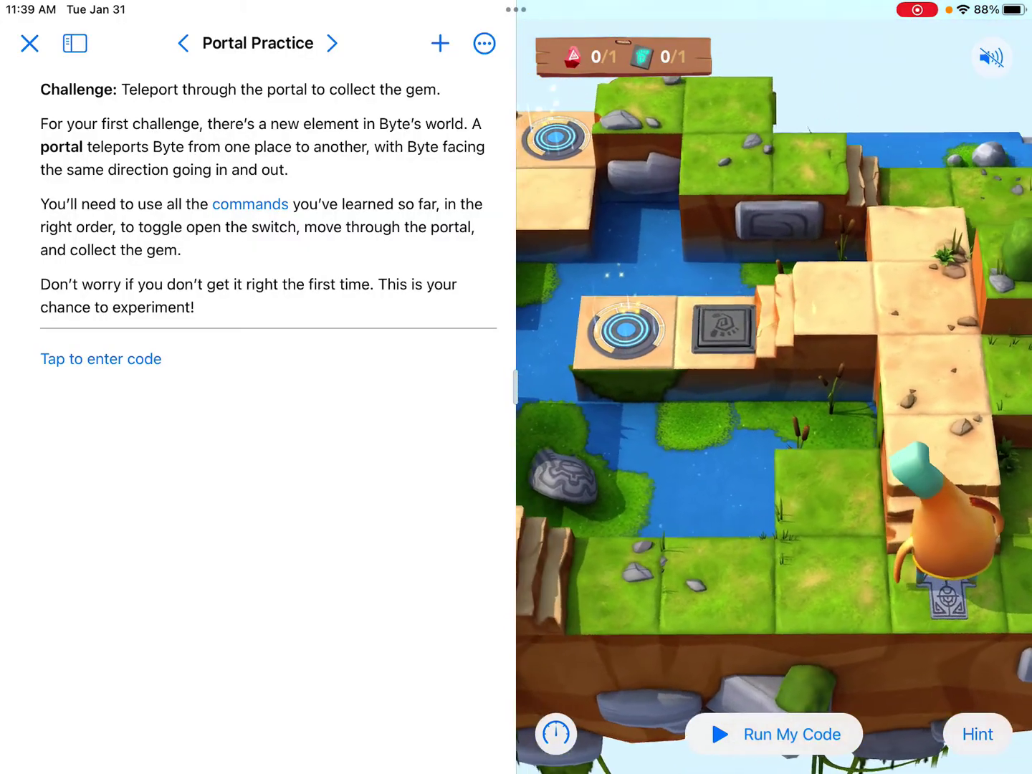
{"action": "left_click_drag", "start_coordinate": [726, 484], "coordinate": [847, 282]}
{"action": "left_click_drag", "start_coordinate": [846, 363], "coordinate": [685, 404]}
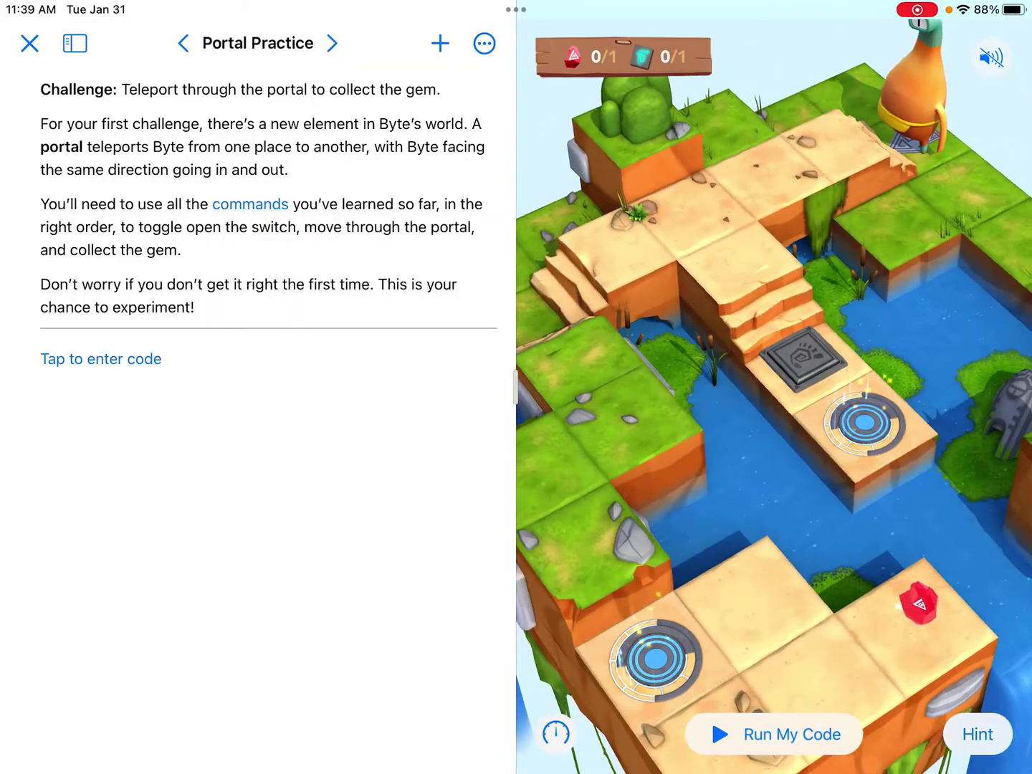
{"action": "left_click_drag", "start_coordinate": [766, 483], "coordinate": [766, 322]}
{"action": "left_click_drag", "start_coordinate": [807, 484], "coordinate": [645, 404]}
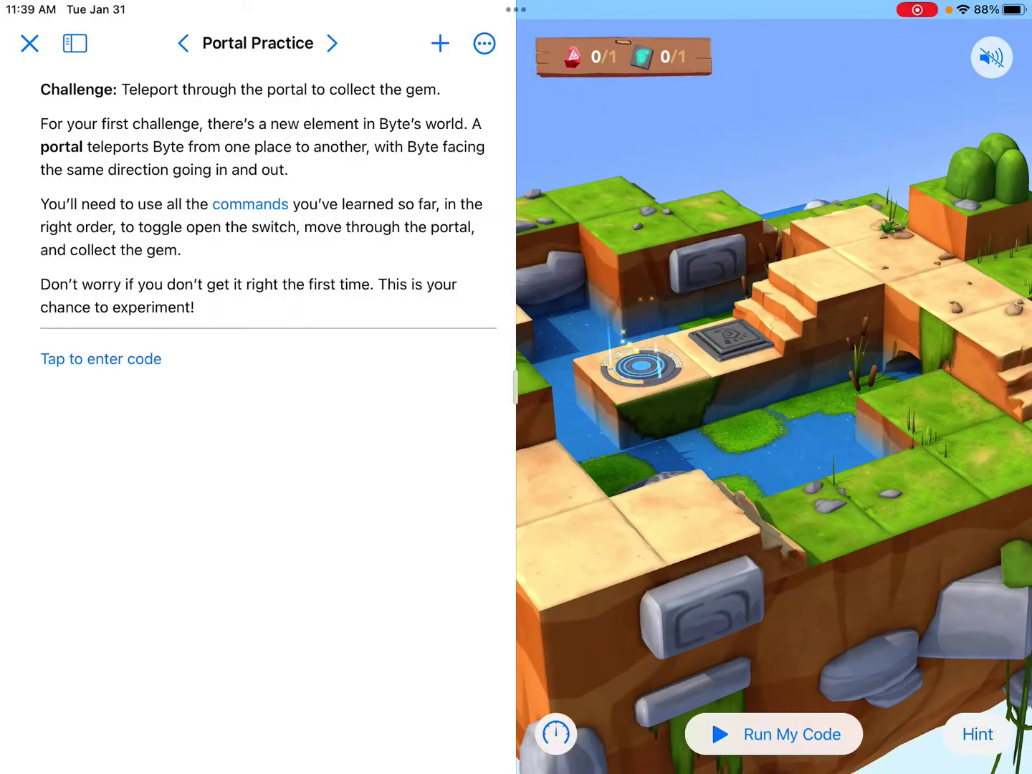
{"action": "left_click_drag", "start_coordinate": [766, 443], "coordinate": [847, 323]}
{"action": "left_click_drag", "start_coordinate": [686, 403], "coordinate": [847, 484]}
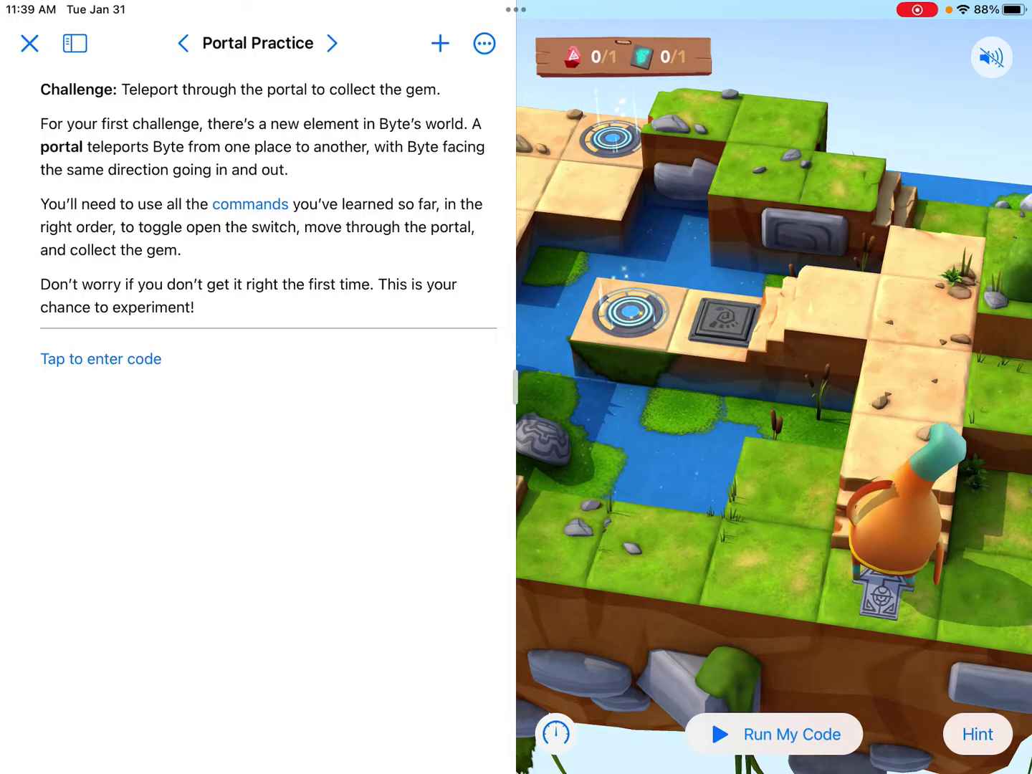
- Enter three moveForward() commands as the start of the solution
{"action": "left_click", "coordinate": [101, 359]}
{"action": "left_click", "coordinate": [460, 749]}
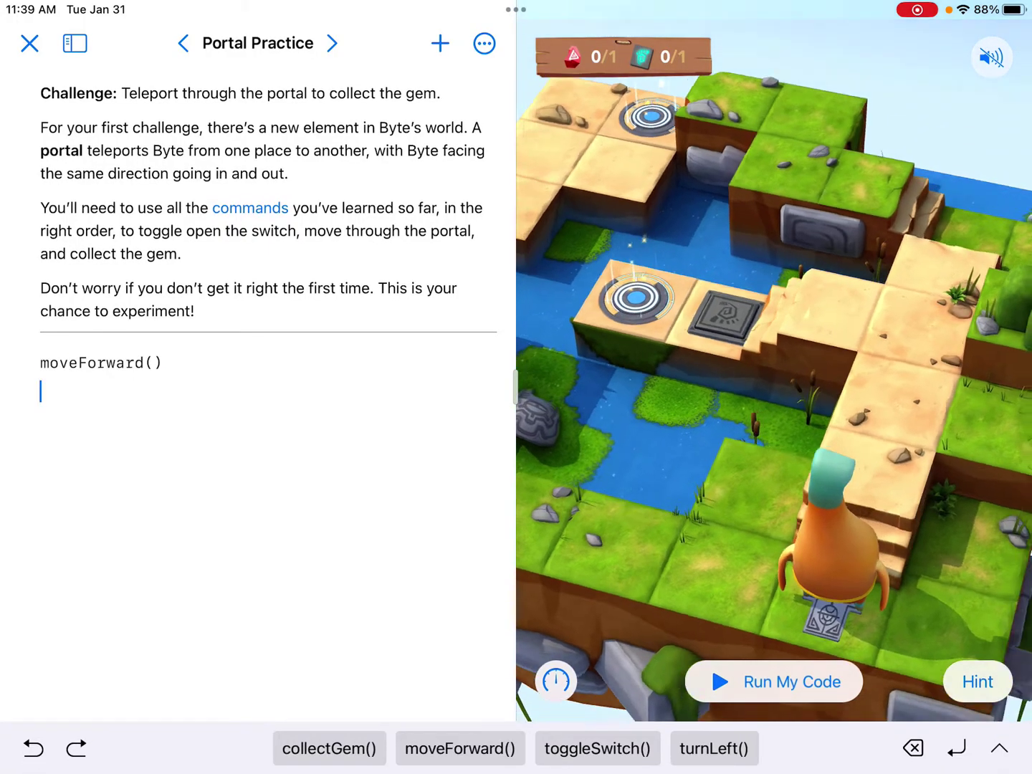
{"action": "left_click_drag", "start_coordinate": [806, 363], "coordinate": [662, 363]}
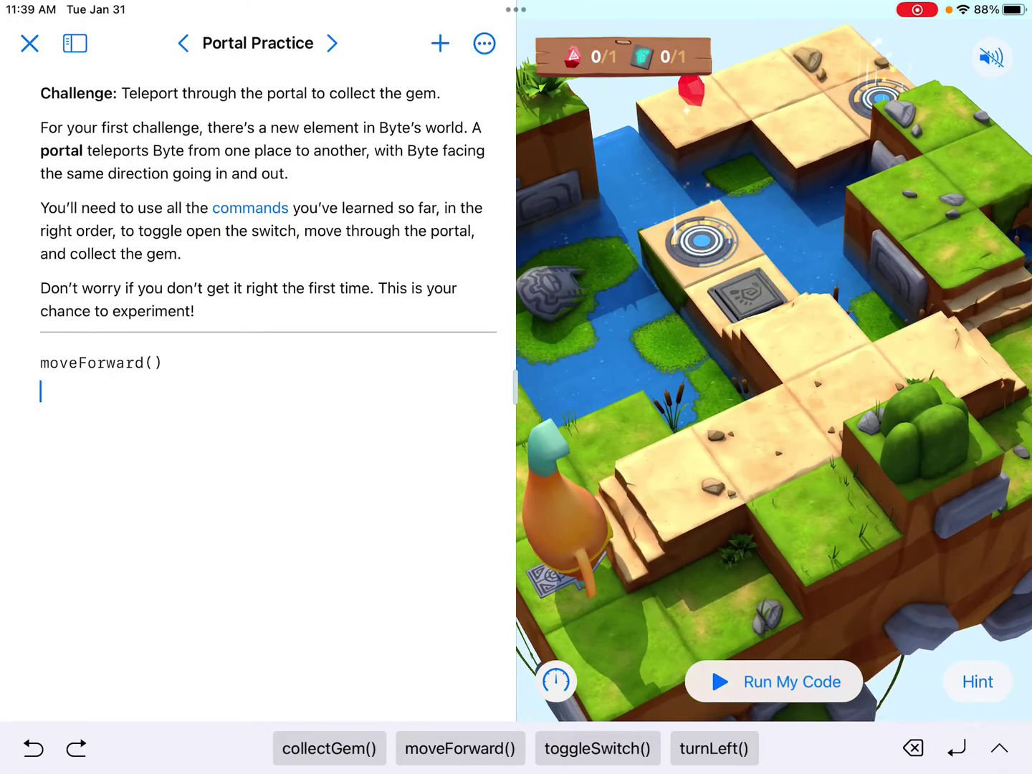
{"action": "left_click", "coordinate": [100, 391]}
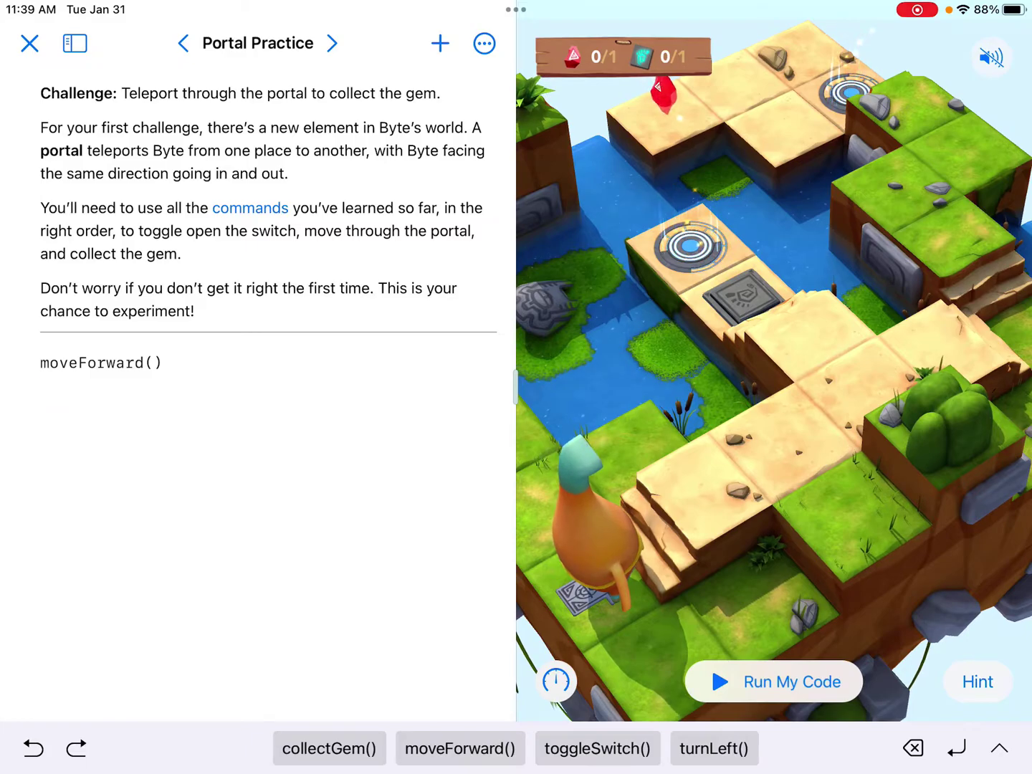
{"action": "left_click", "coordinate": [461, 748]}
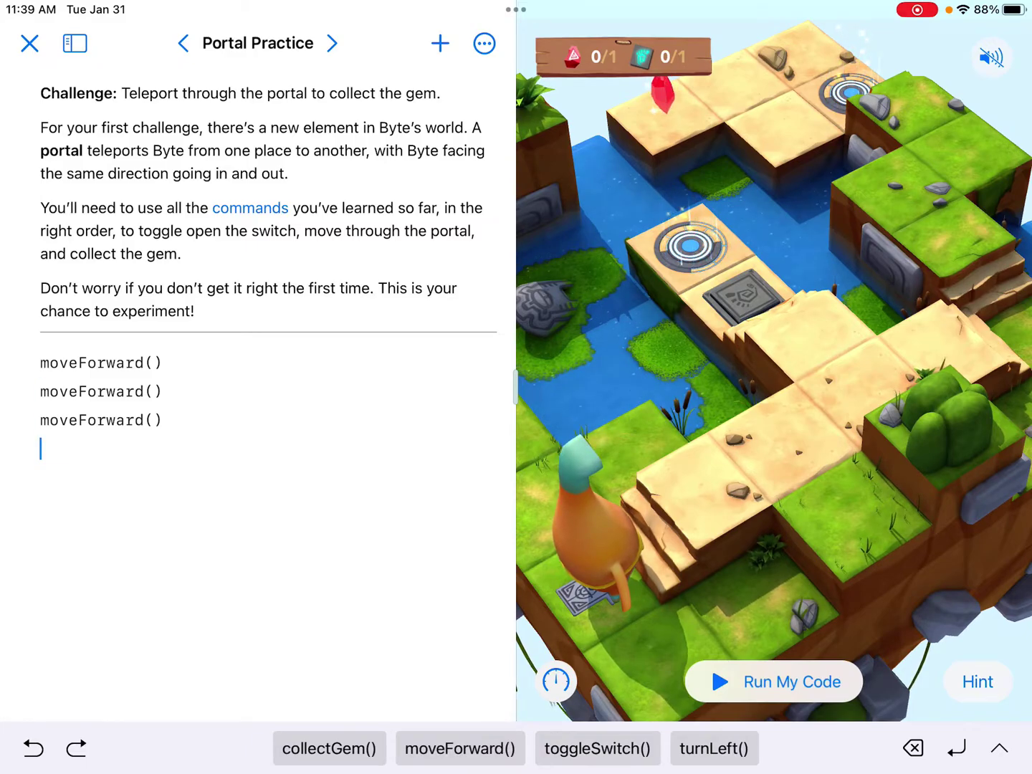
- Test-run the code at Run Faster speed, then append turnLeft()
{"action": "left_click", "coordinate": [774, 681]}
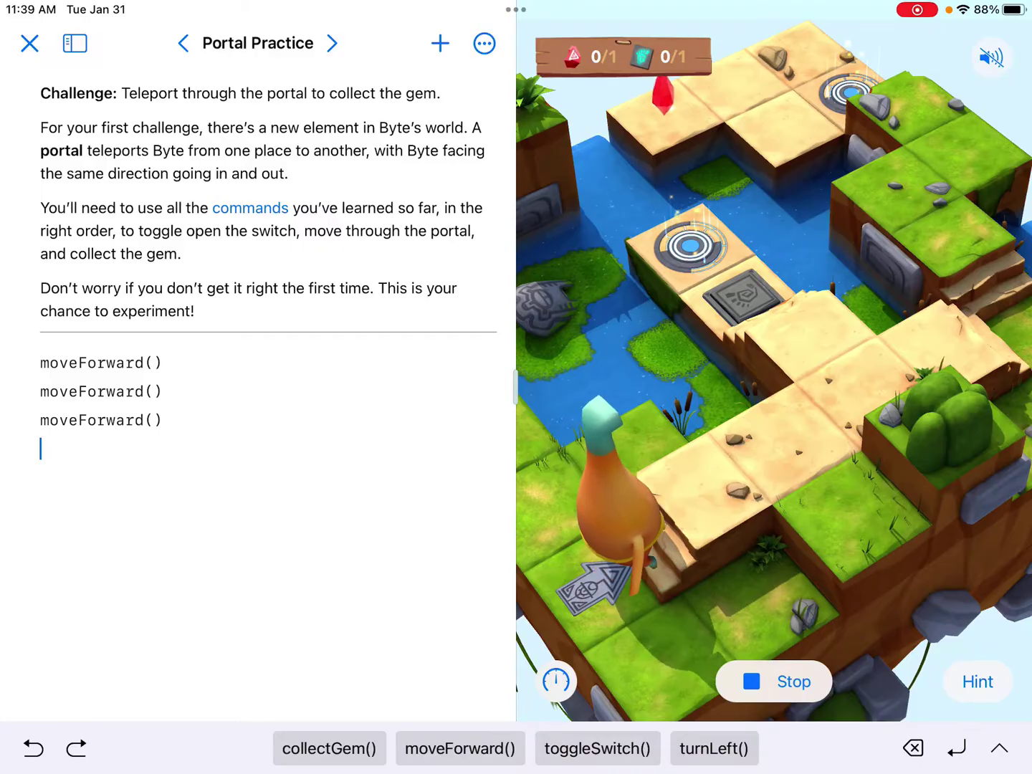
{"action": "left_click", "coordinate": [555, 681]}
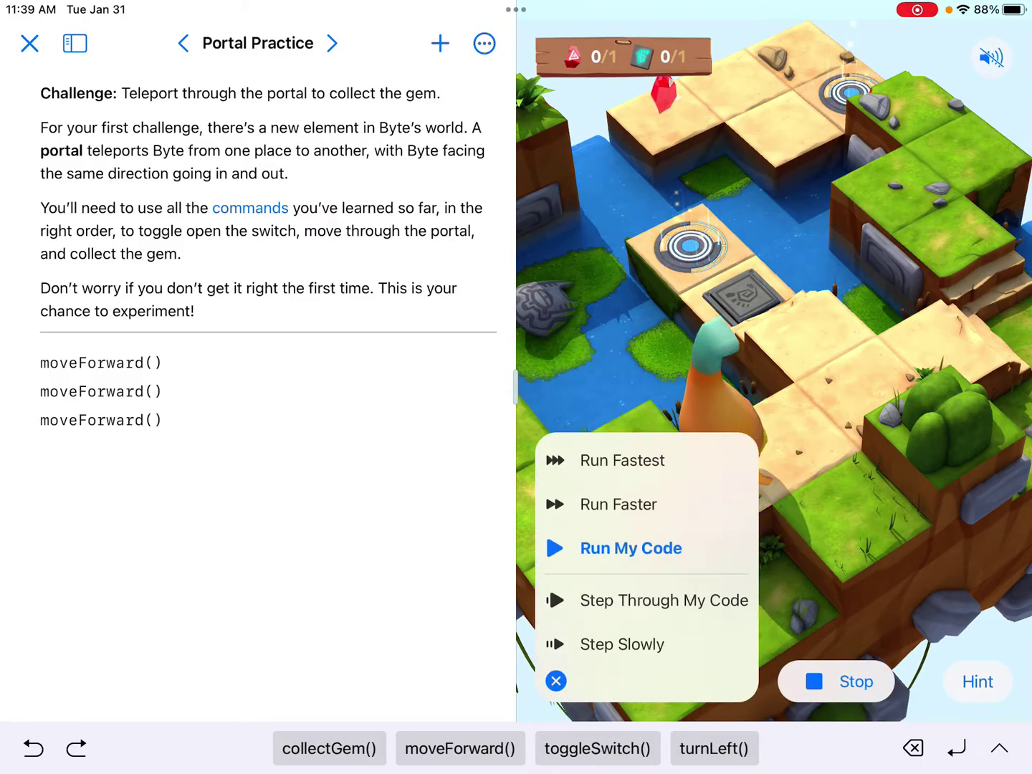
{"action": "left_click", "coordinate": [617, 502]}
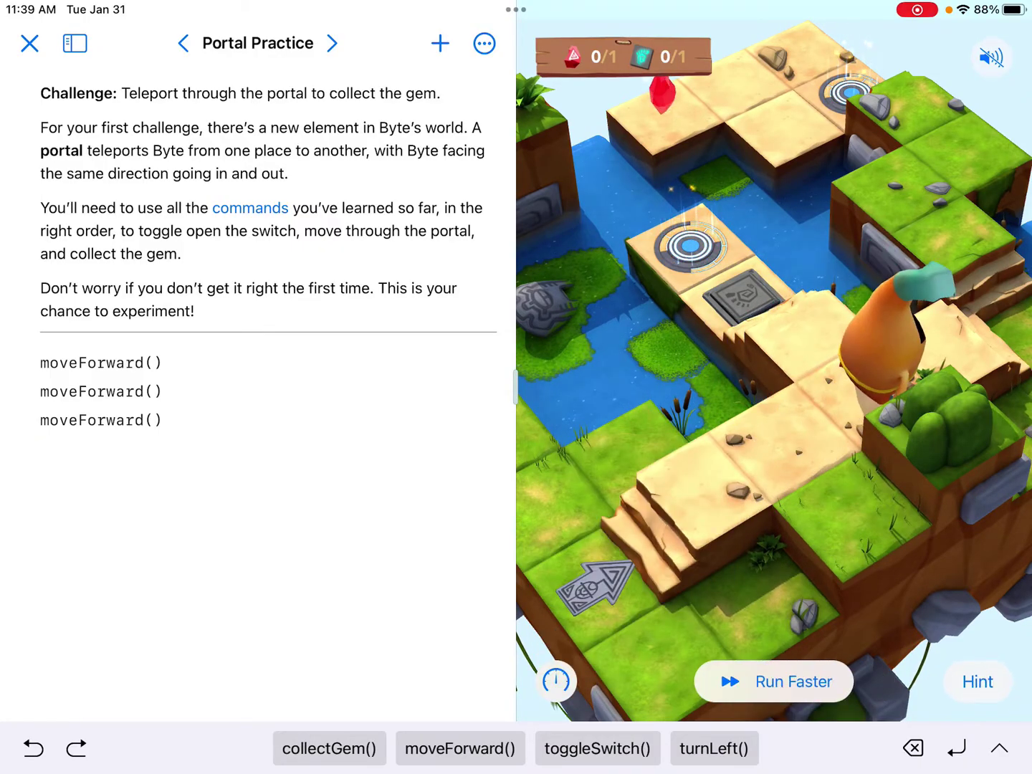
{"action": "left_click", "coordinate": [714, 749]}
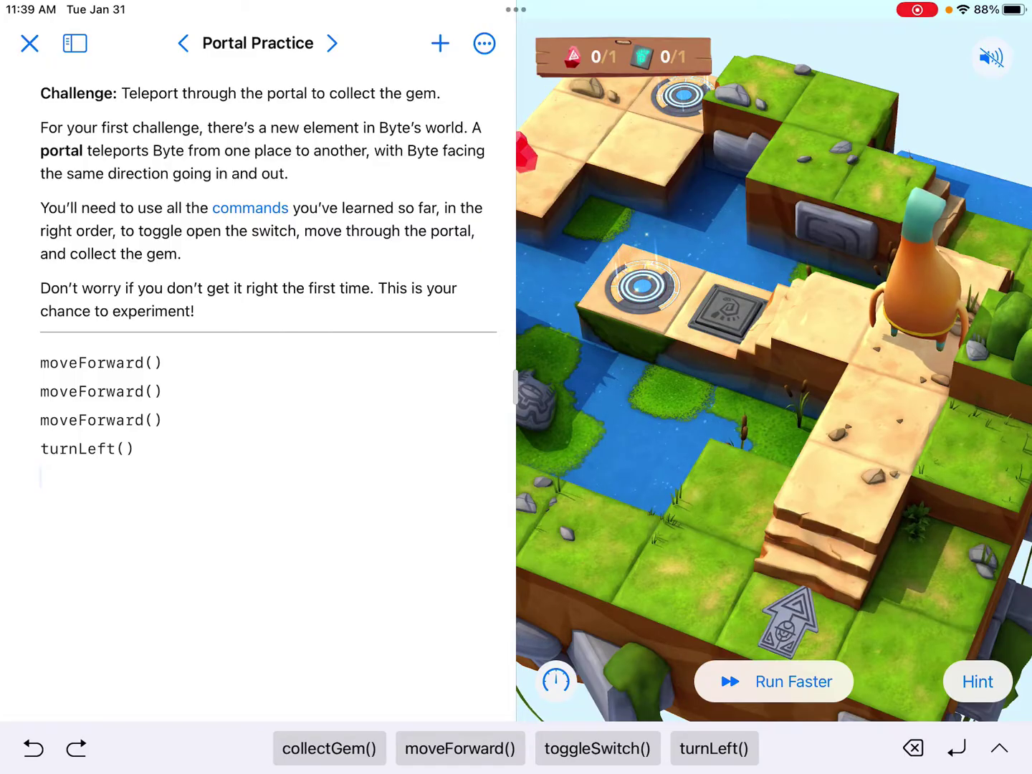
- Append two moveForward() commands and toggleSwitch(), then run so Byte opens the switch
{"action": "left_click", "coordinate": [460, 748]}
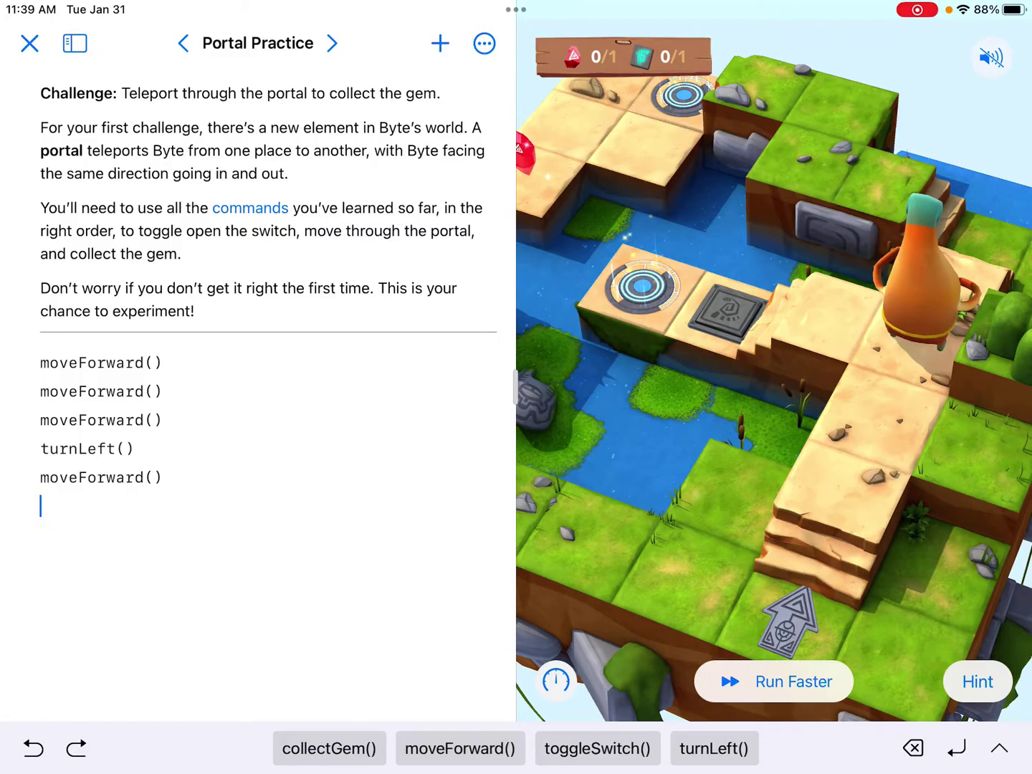
{"action": "left_click", "coordinate": [460, 748]}
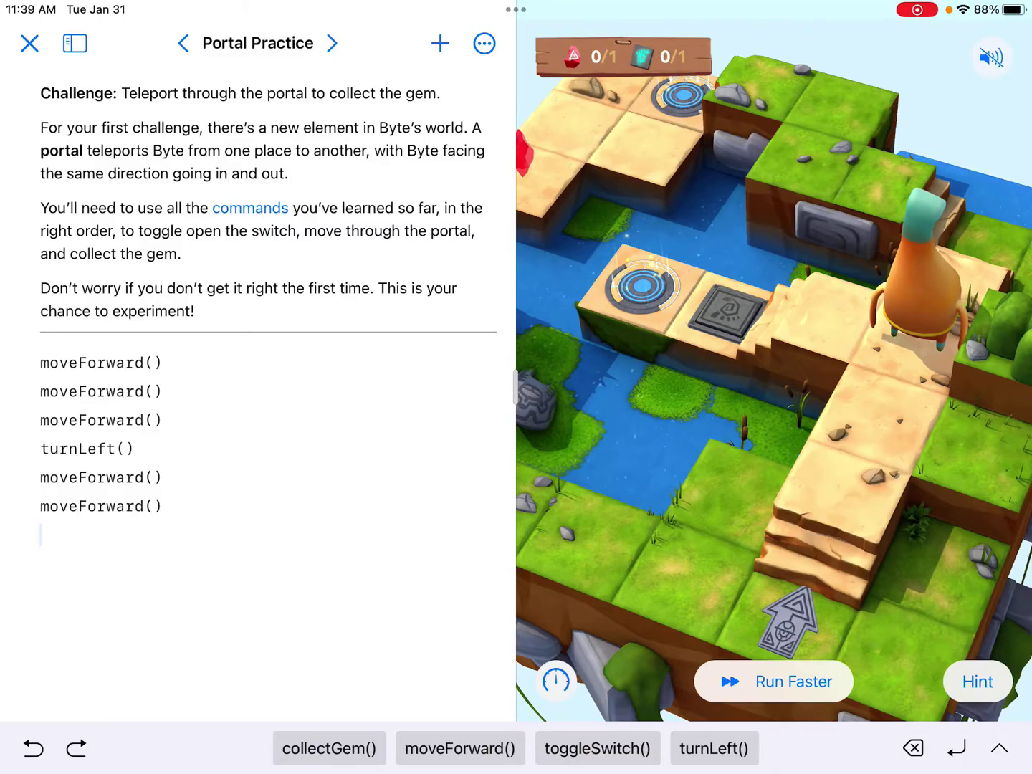
{"action": "left_click", "coordinate": [597, 749]}
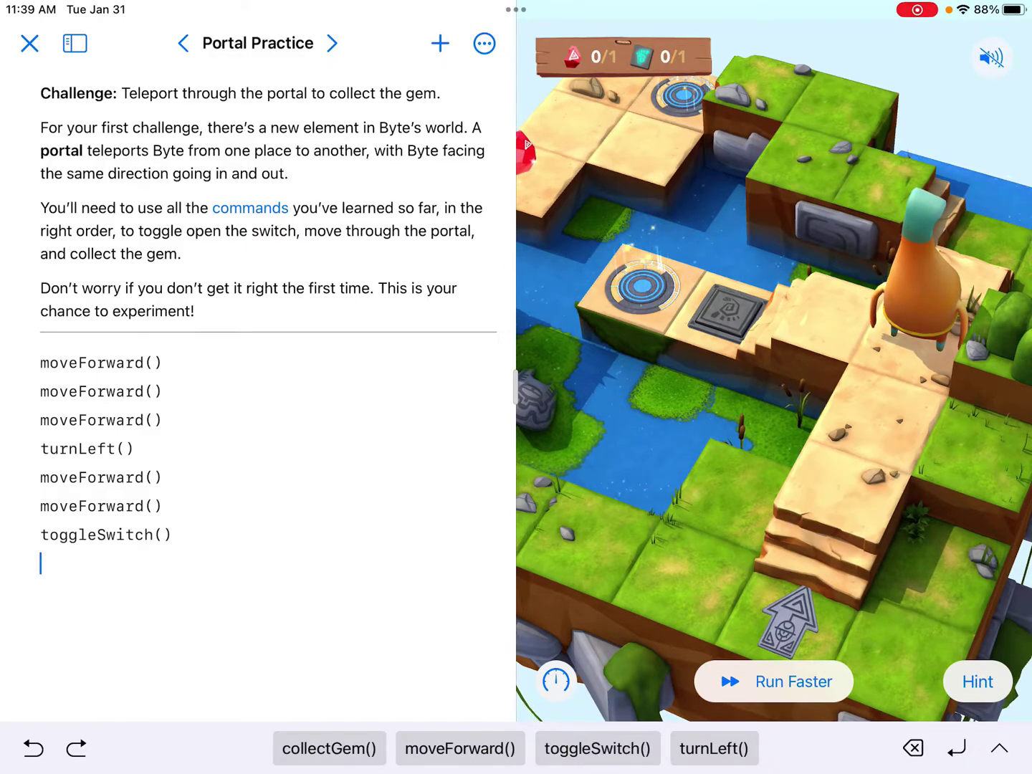
{"action": "left_click", "coordinate": [774, 682]}
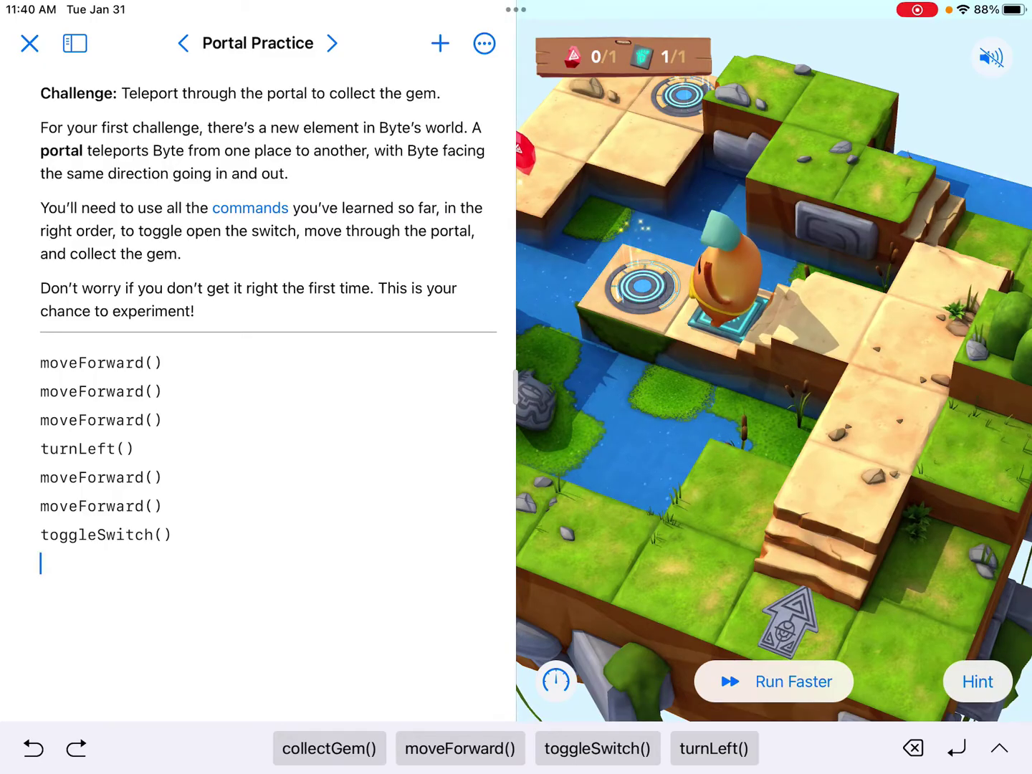
- Add a moveForward() onto the portal and rerun the code from the start
{"action": "left_click", "coordinate": [460, 748]}
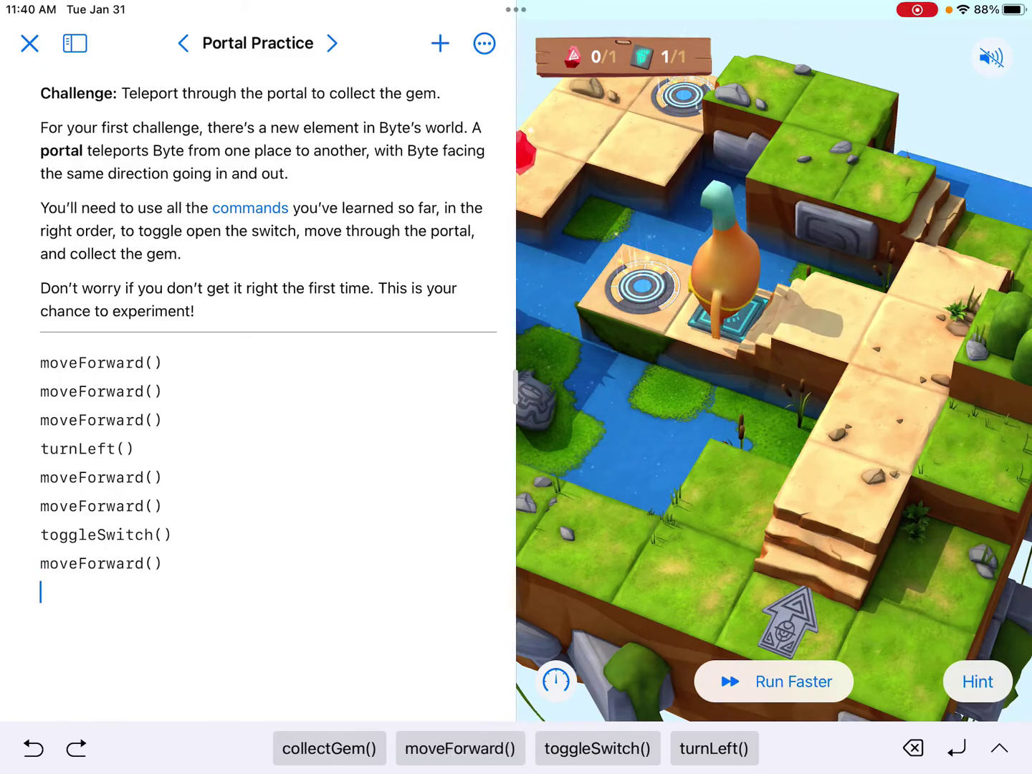
{"action": "left_click", "coordinate": [774, 682]}
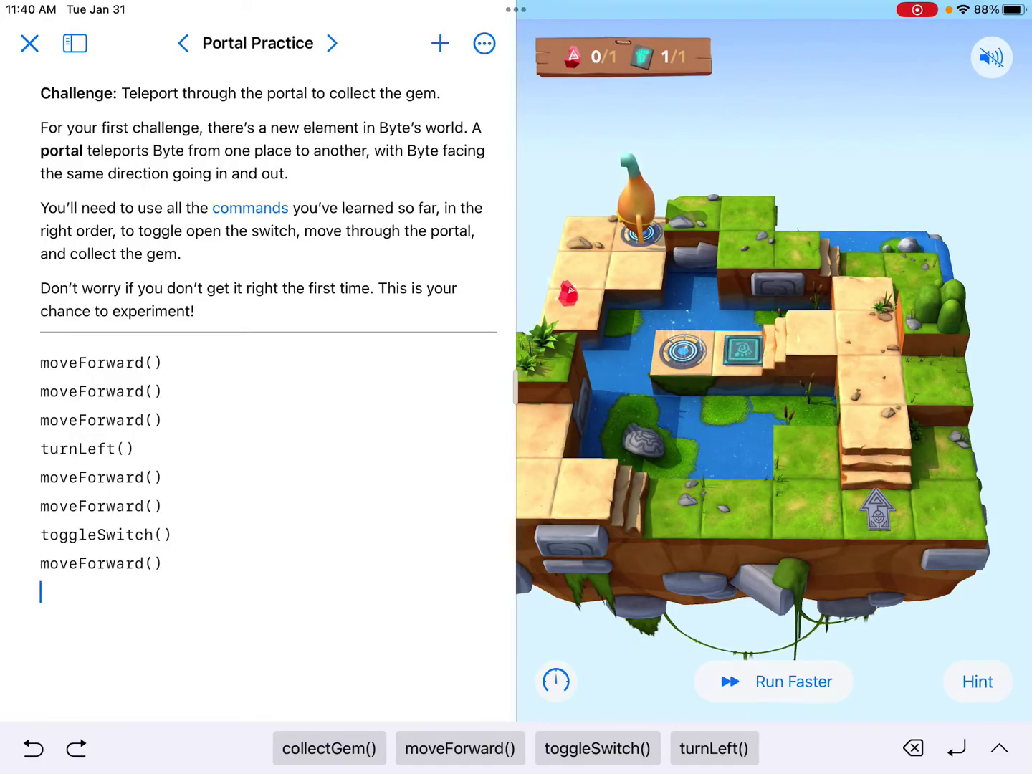
- Append moveForward(), turnLeft(), two more moveForward() commands and collectGem()
{"action": "left_click", "coordinate": [459, 748]}
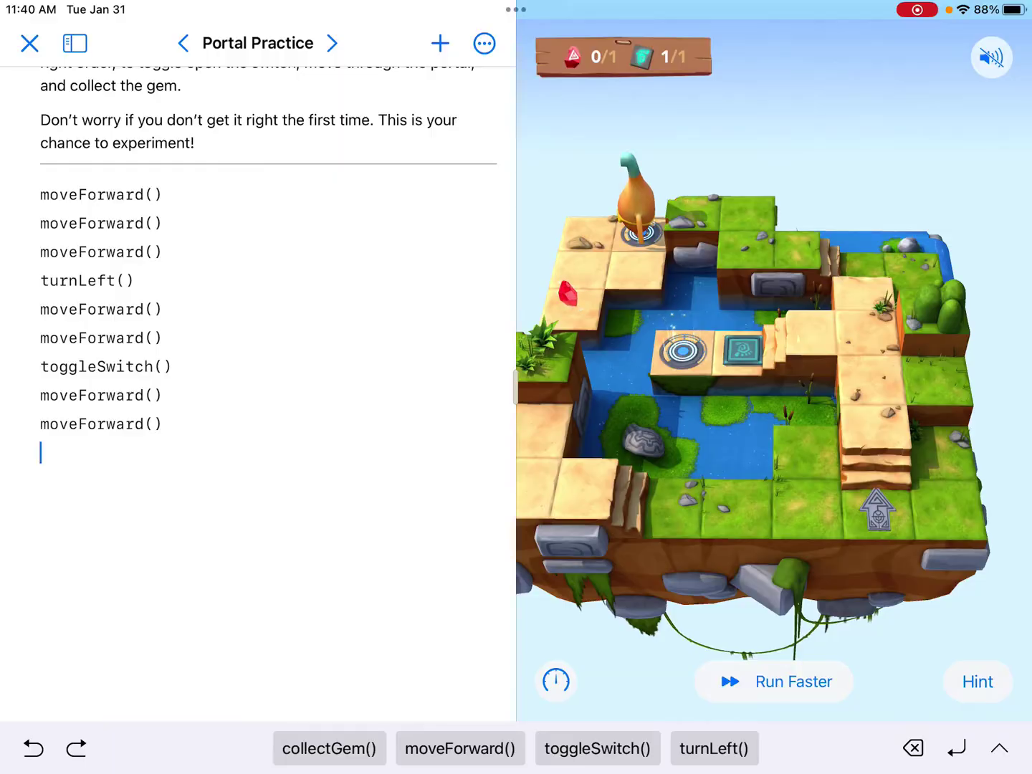
{"action": "left_click", "coordinate": [714, 749]}
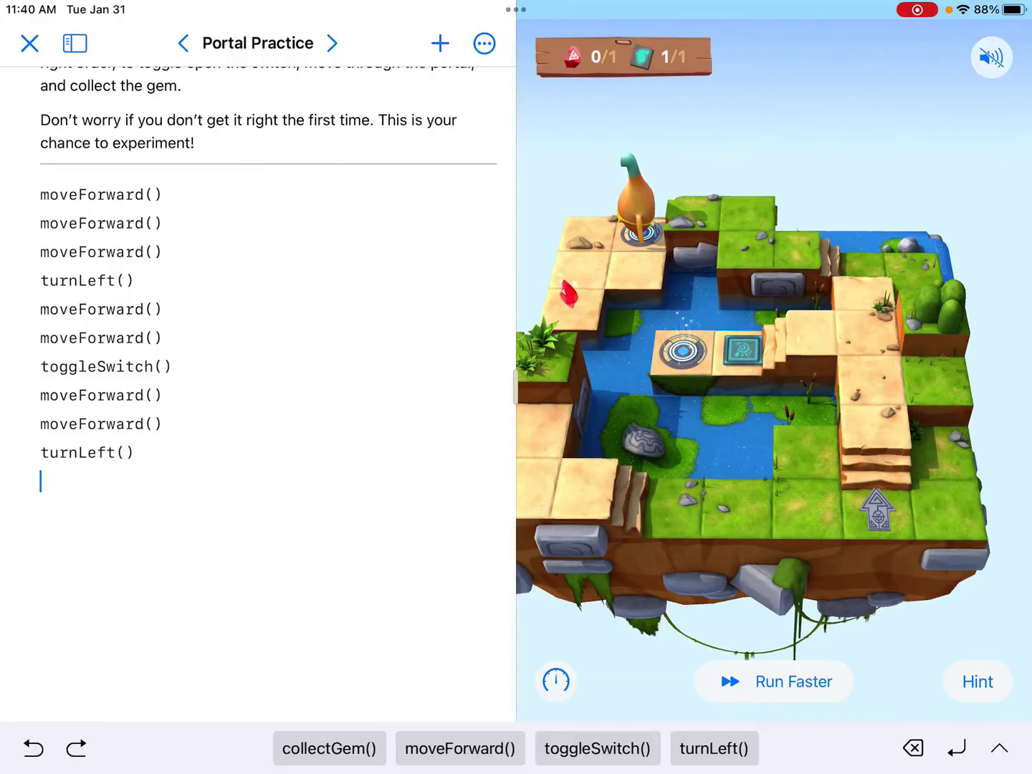
{"action": "left_click", "coordinate": [460, 749]}
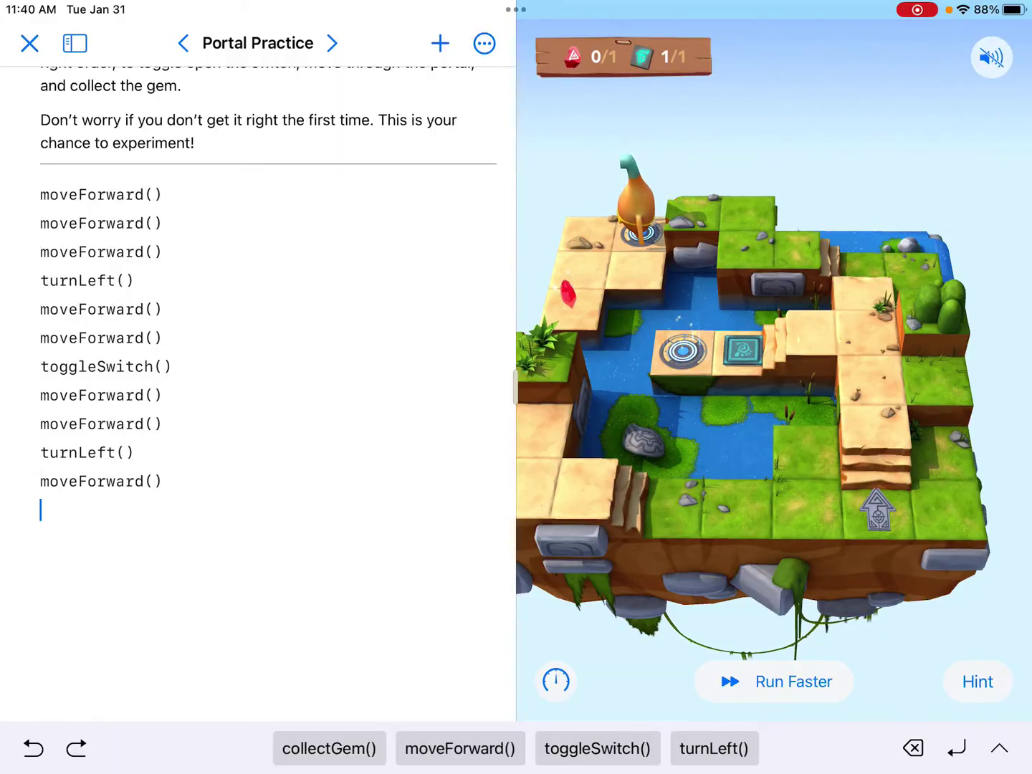
{"action": "left_click", "coordinate": [460, 748]}
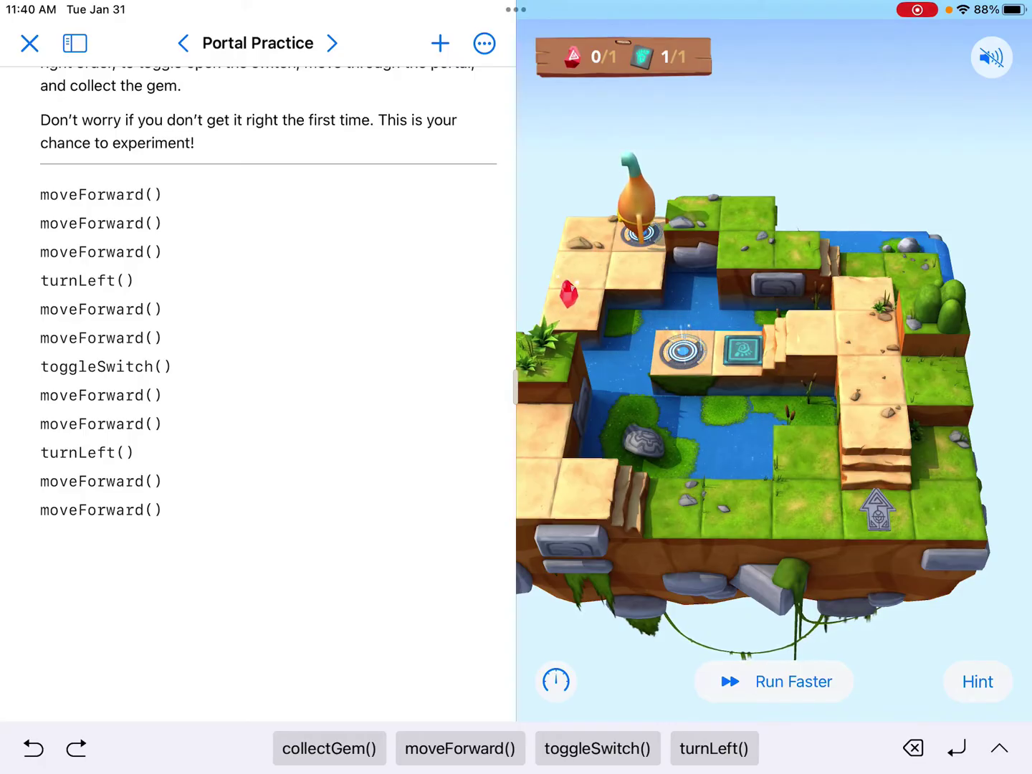
{"action": "left_click", "coordinate": [329, 748]}
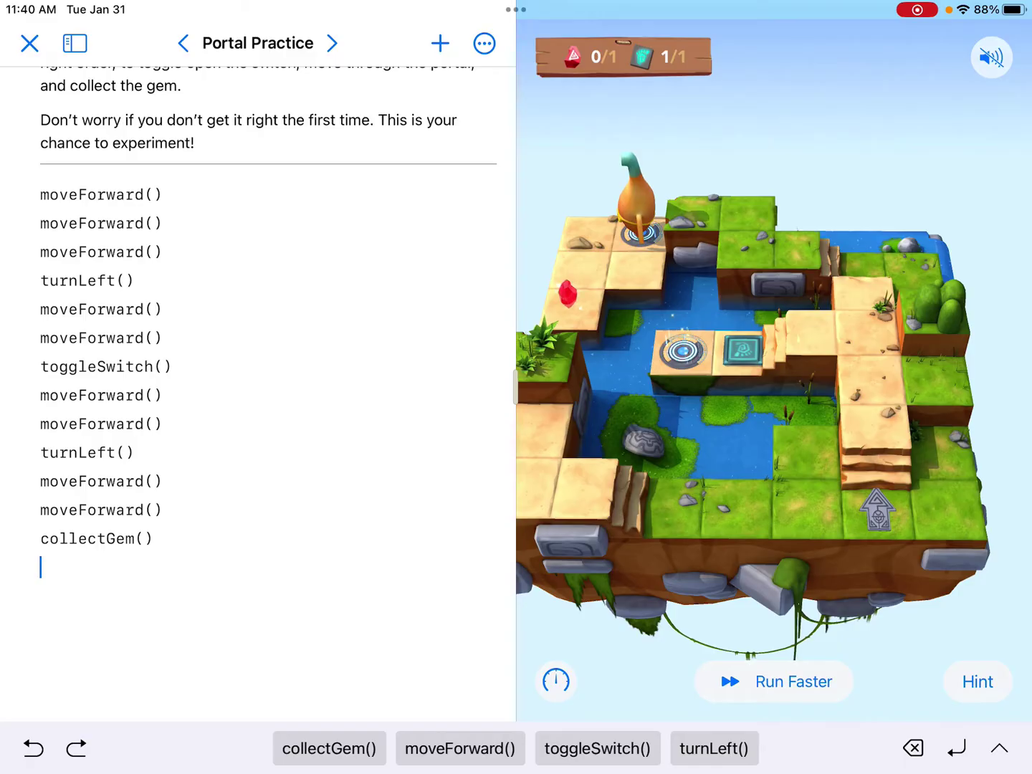
- Run the completed code at faster speed so Byte reaches and collects the gem
{"action": "left_click", "coordinate": [777, 681]}
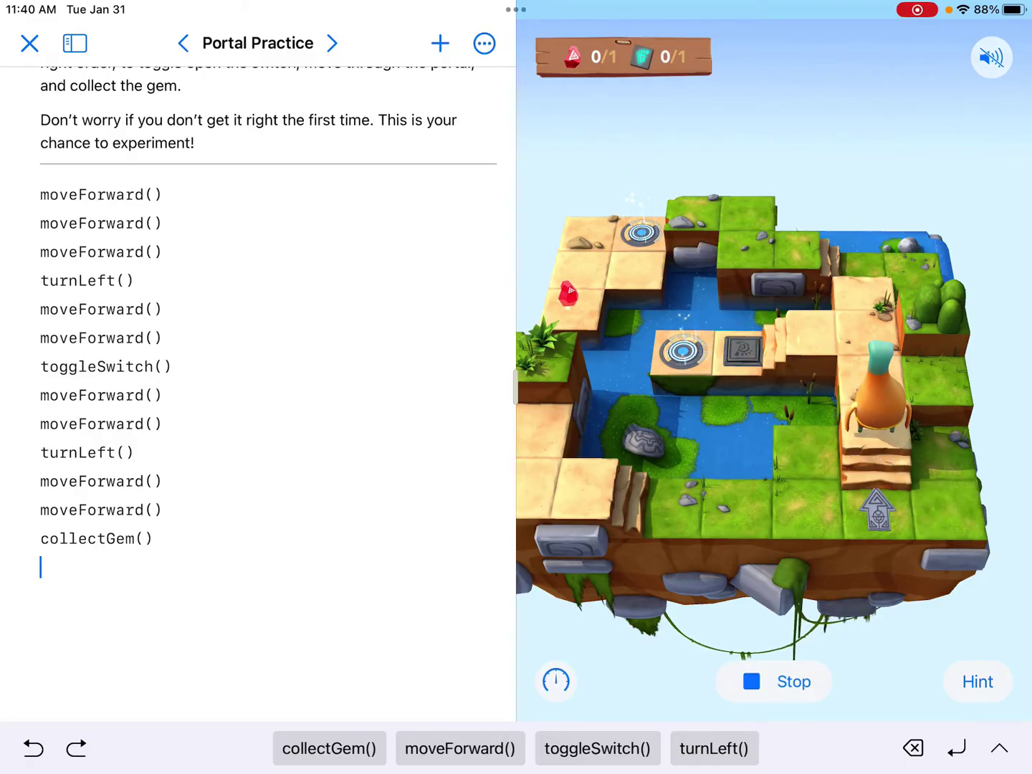